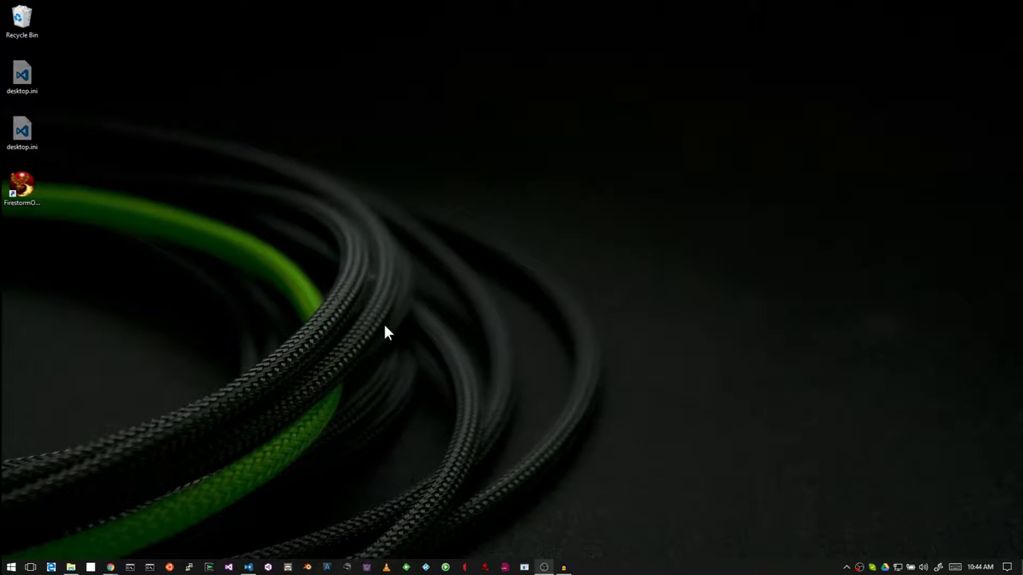
pyautogui.click(50, 567)
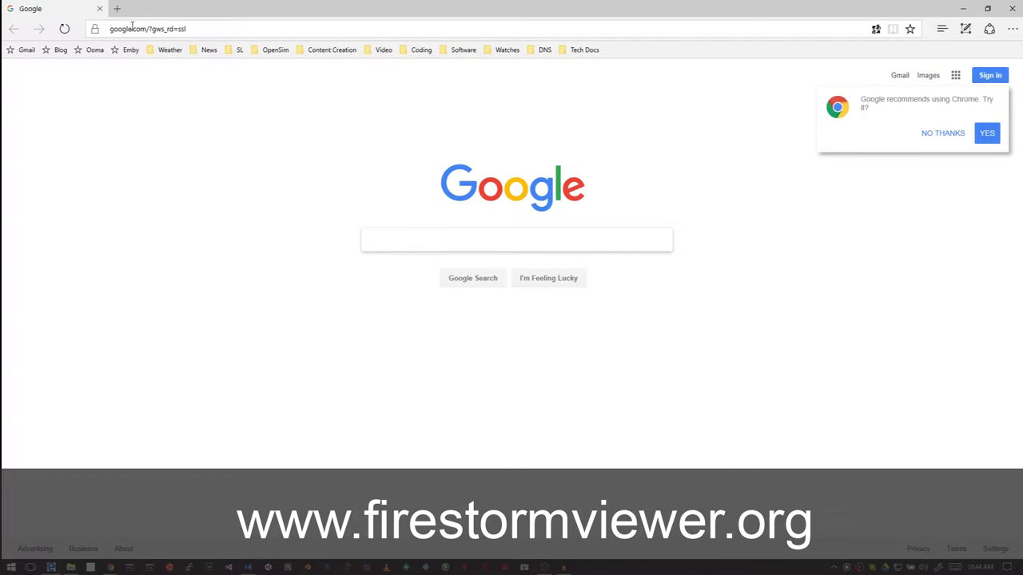
pyautogui.click(132, 27)
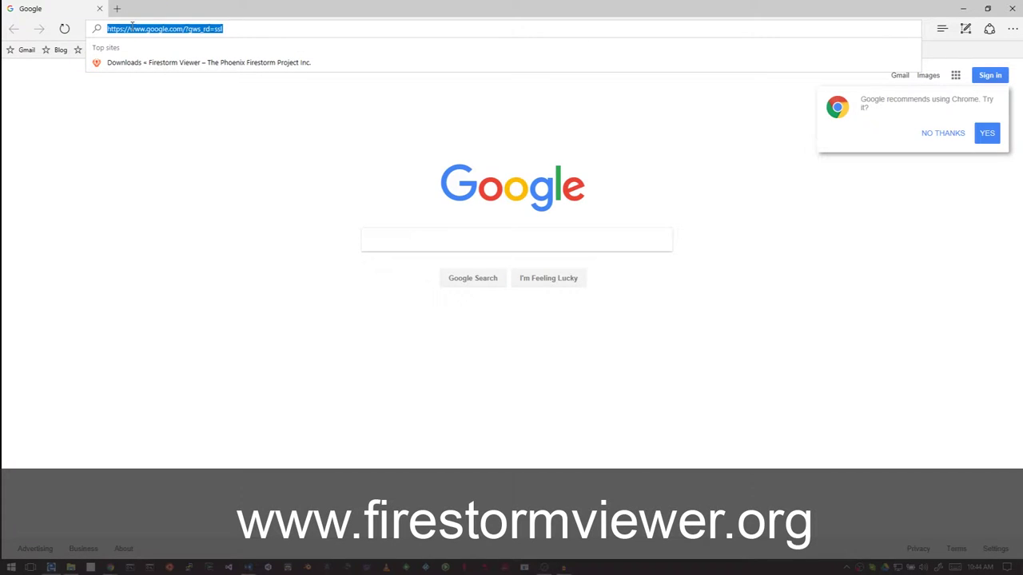
pyautogui.write('www')
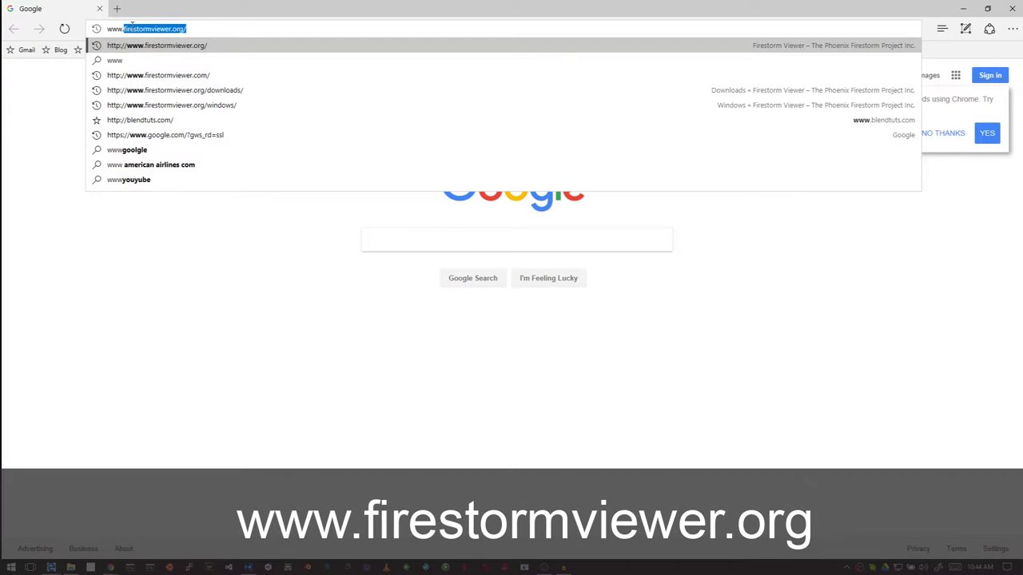
pyautogui.write('.firesto')
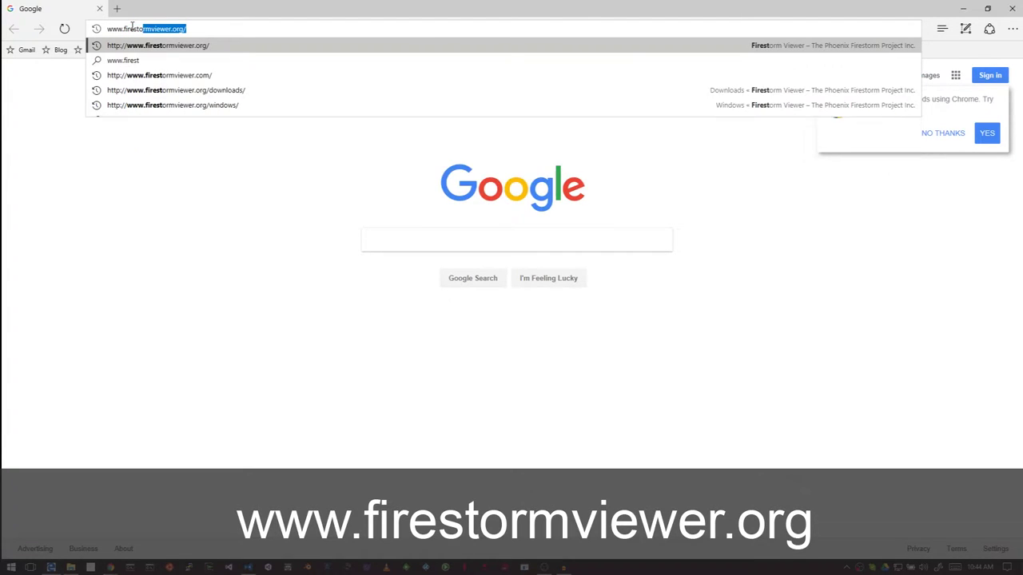
pyautogui.write('rmvie')
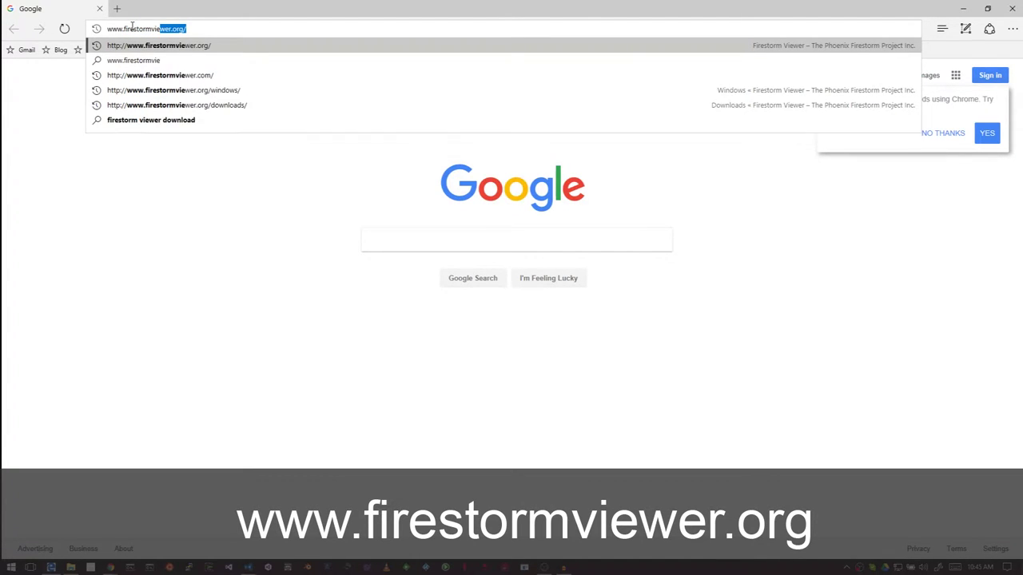
pyautogui.write('wer.org')
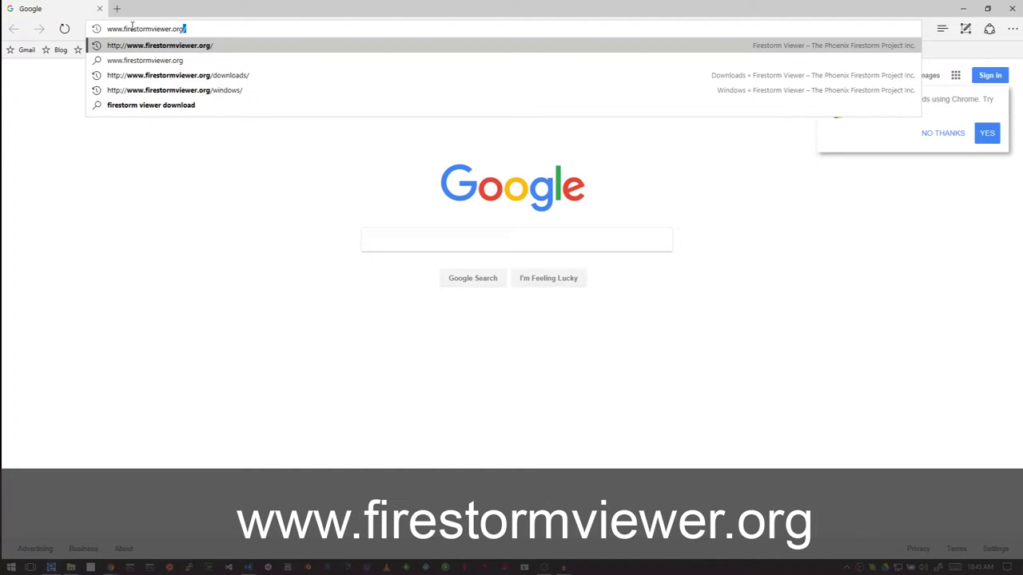
pyautogui.press('Return')
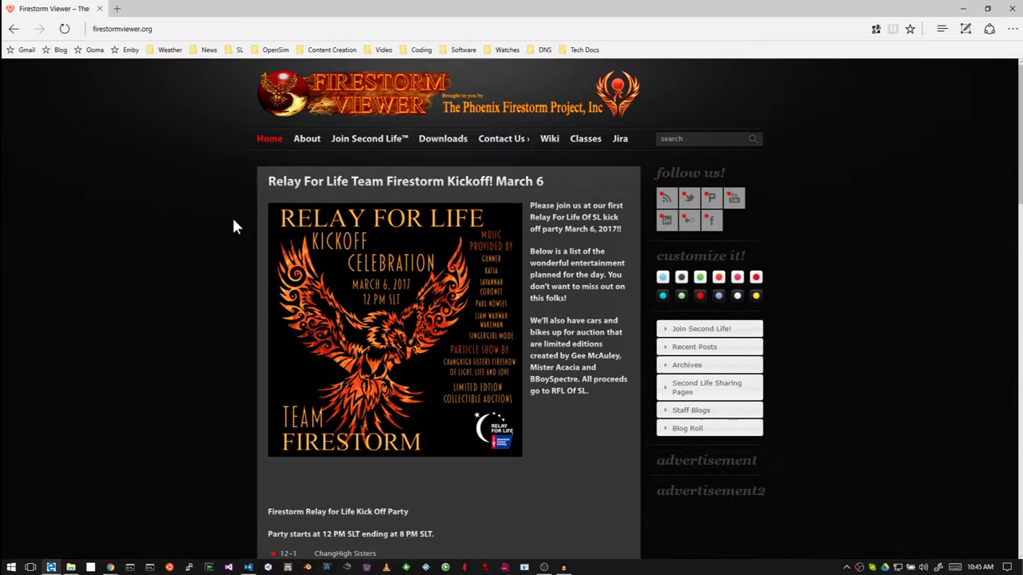
# Step: Go to the site's Downloads page and pick the Windows 5.0.1.52150 builds
pyautogui.click(442, 146)
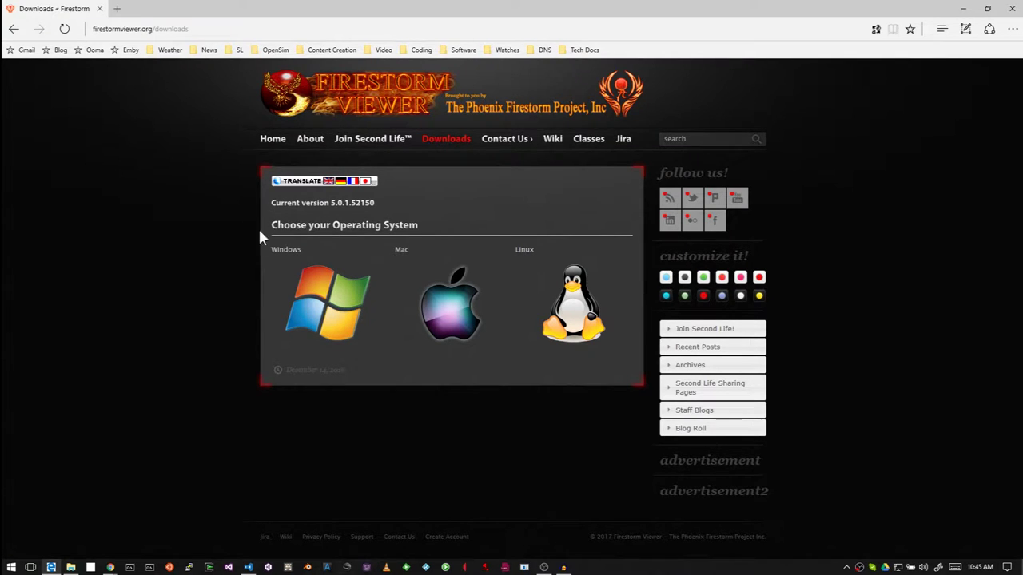
pyautogui.click(325, 302)
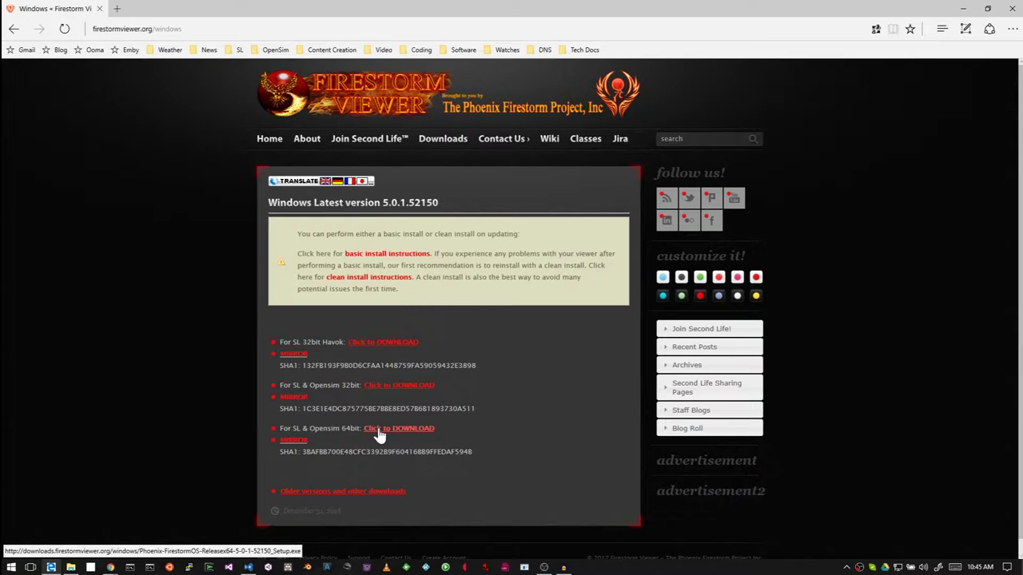
# Step: Save the 64-bit SL & Opensim Firestorm setup file and run it
pyautogui.click(378, 431)
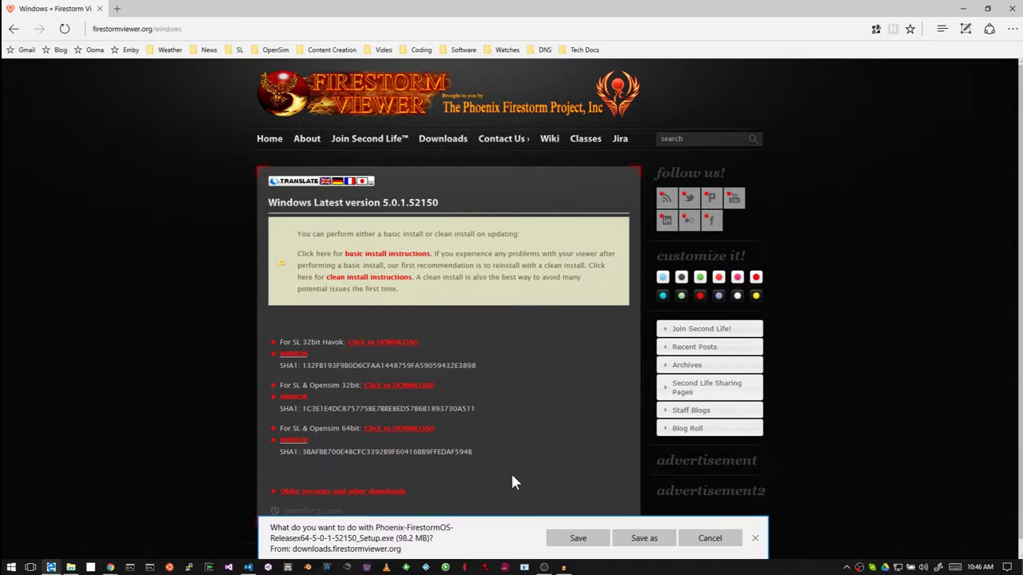
pyautogui.click(572, 543)
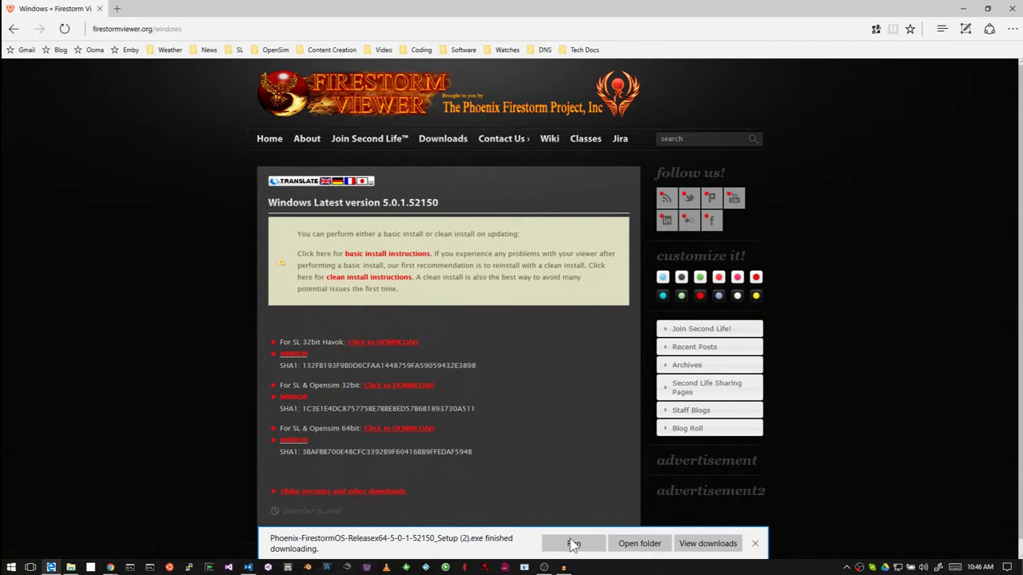
pyautogui.click(572, 543)
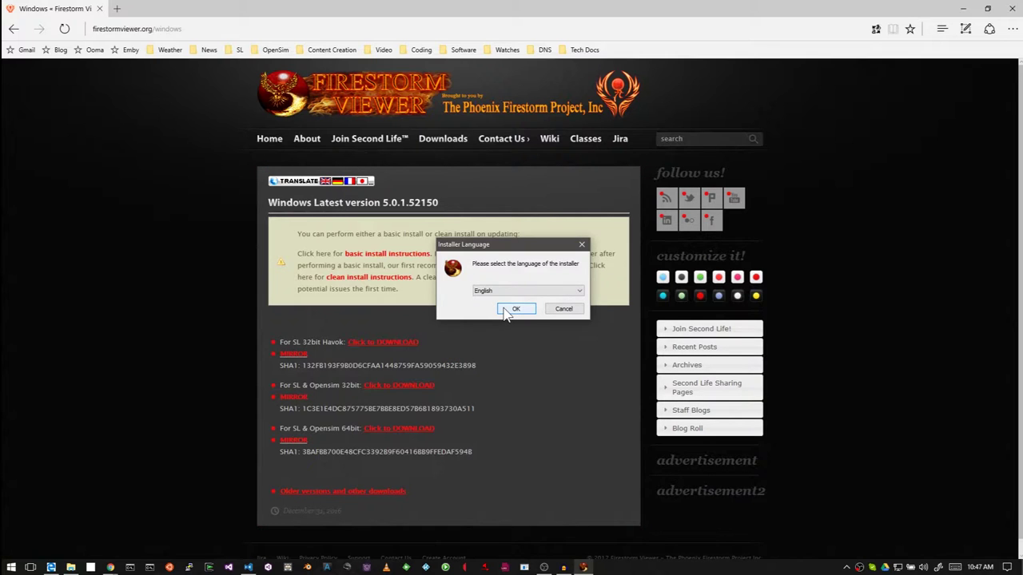
# Step: Install Firestorm 5.0.1 in English to the default folder with a start-menu entry, then start it
pyautogui.click(505, 308)
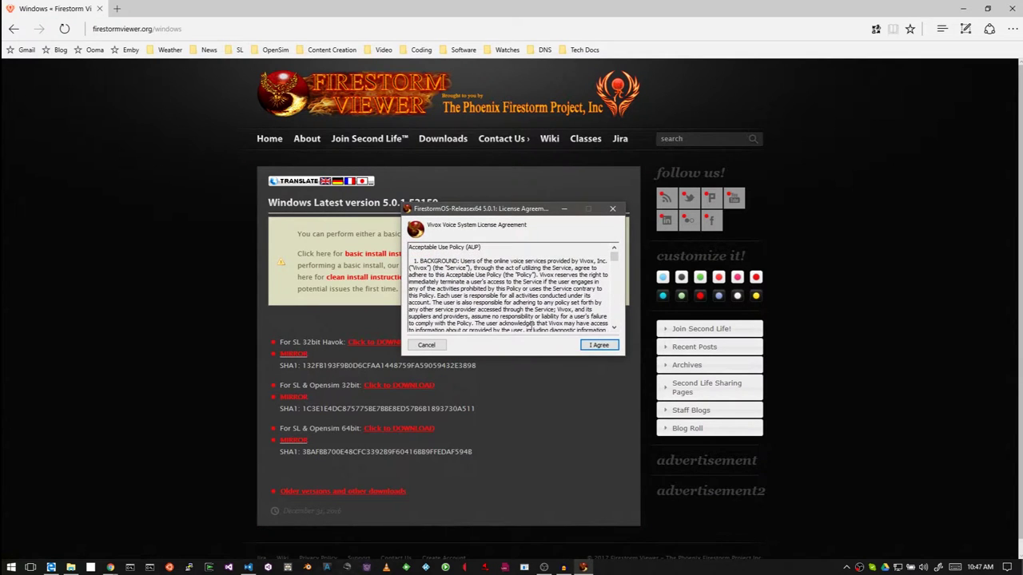
pyautogui.click(595, 350)
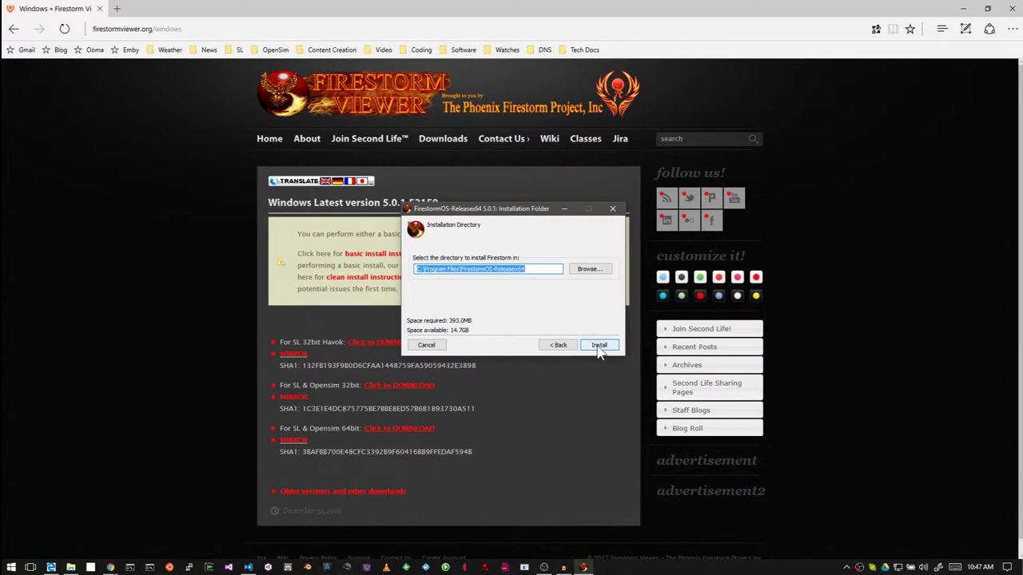
pyautogui.click(601, 347)
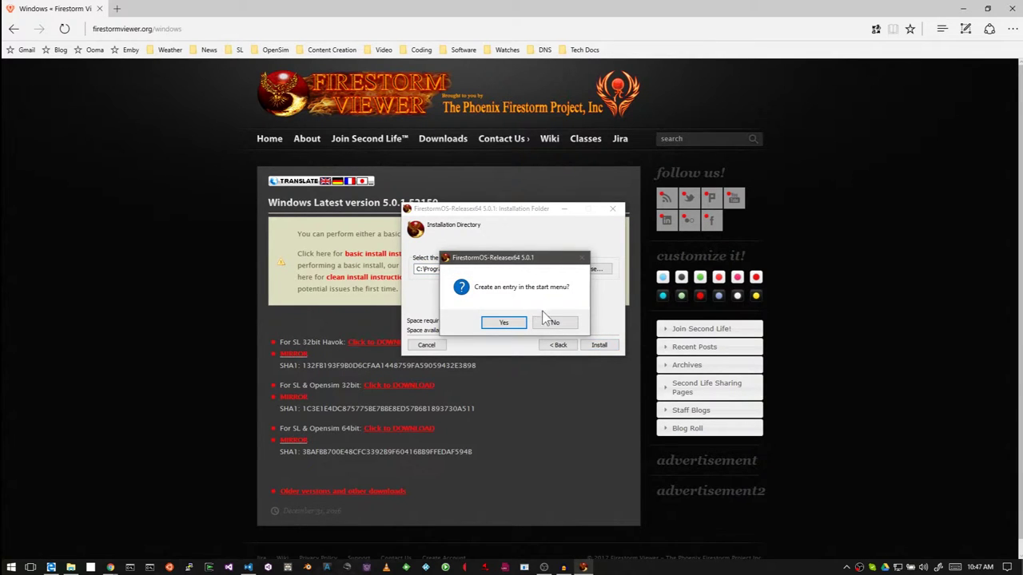
pyautogui.click(503, 323)
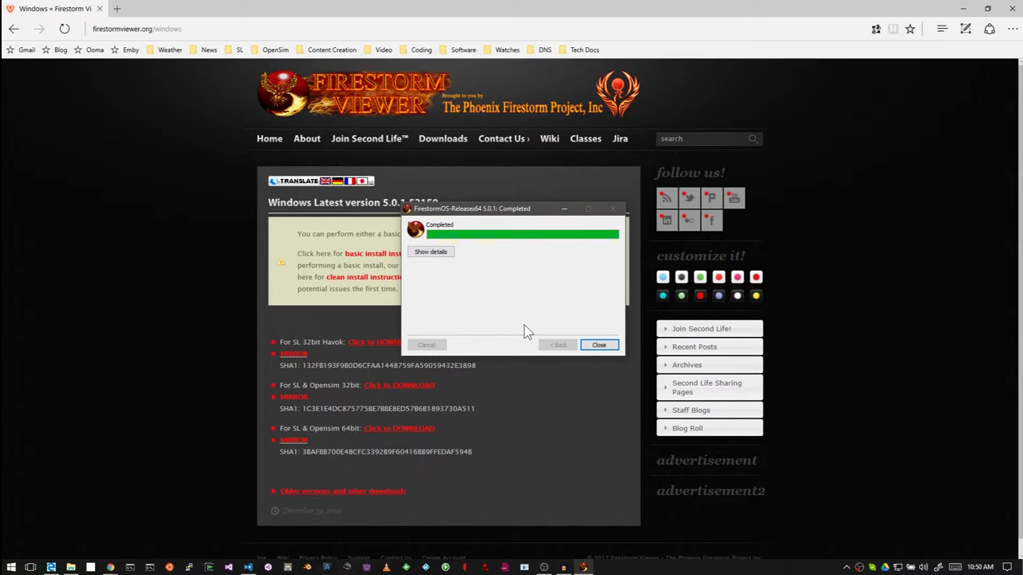
pyautogui.click(599, 346)
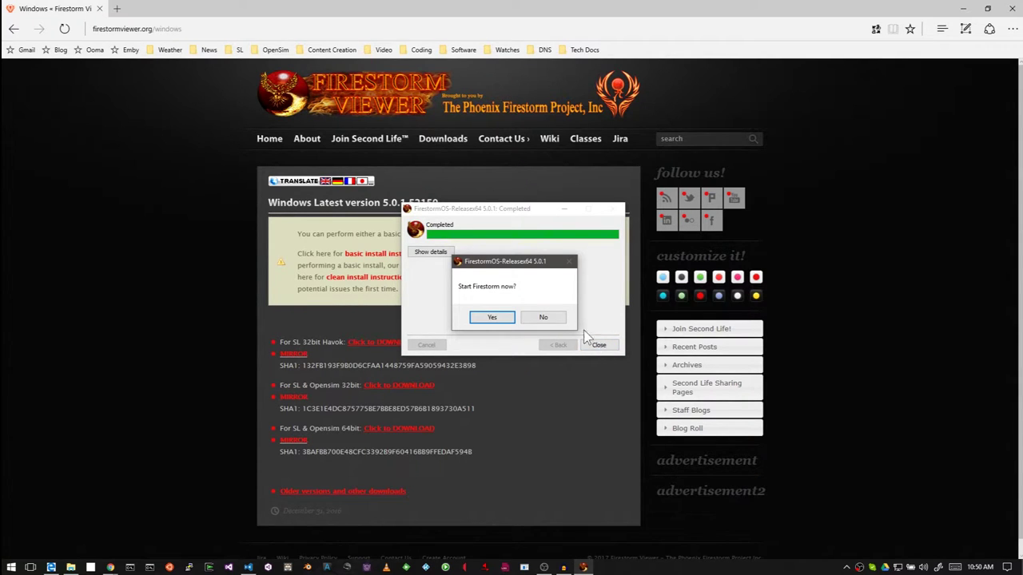
pyautogui.click(491, 317)
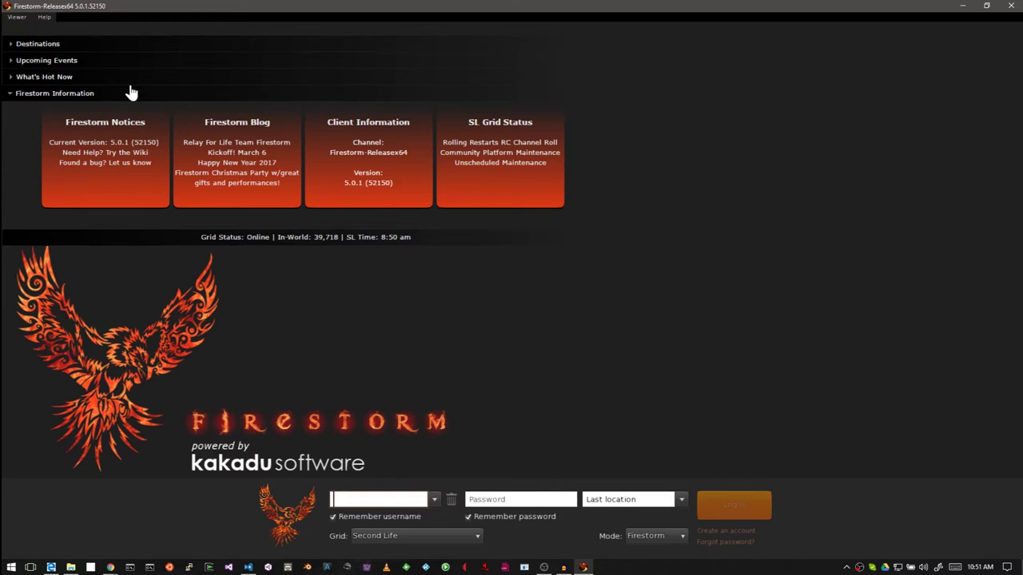
# Step: From Firestorm's login screen, open the Viewer menu
pyautogui.click(18, 18)
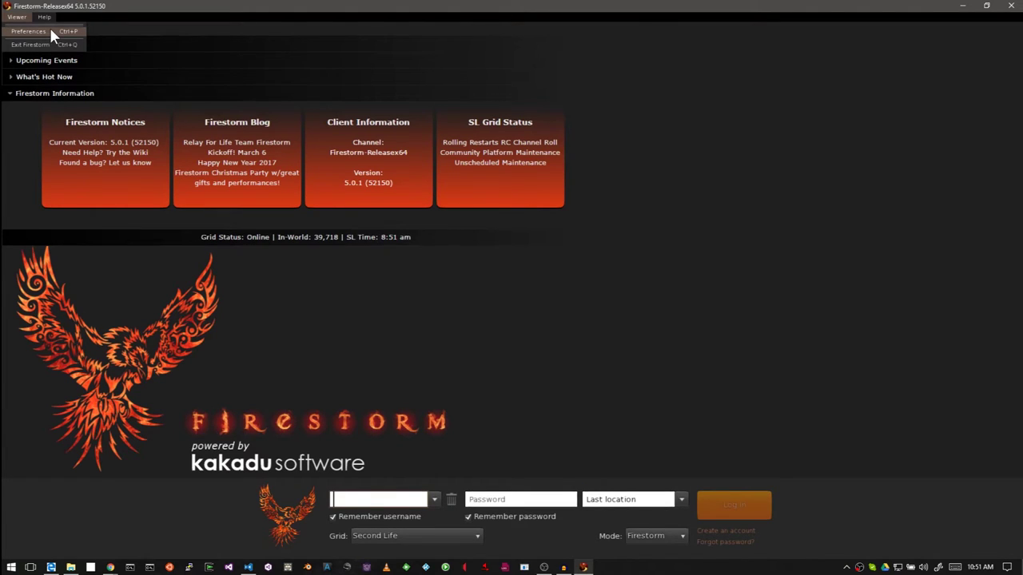
# Step: Open Preferences on the Opensim grid manager page listing the existing grids
pyautogui.click(50, 31)
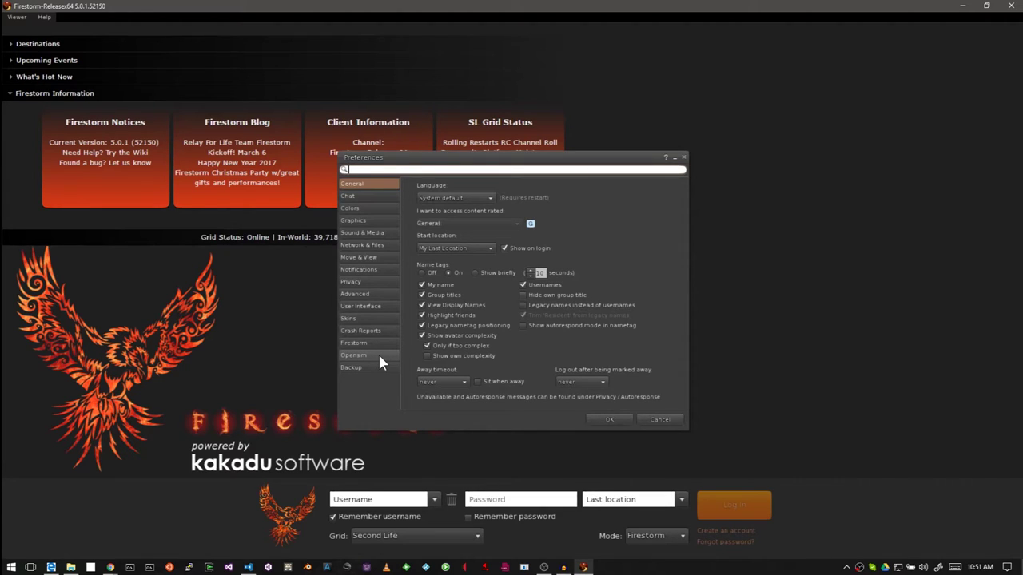
pyautogui.click(380, 362)
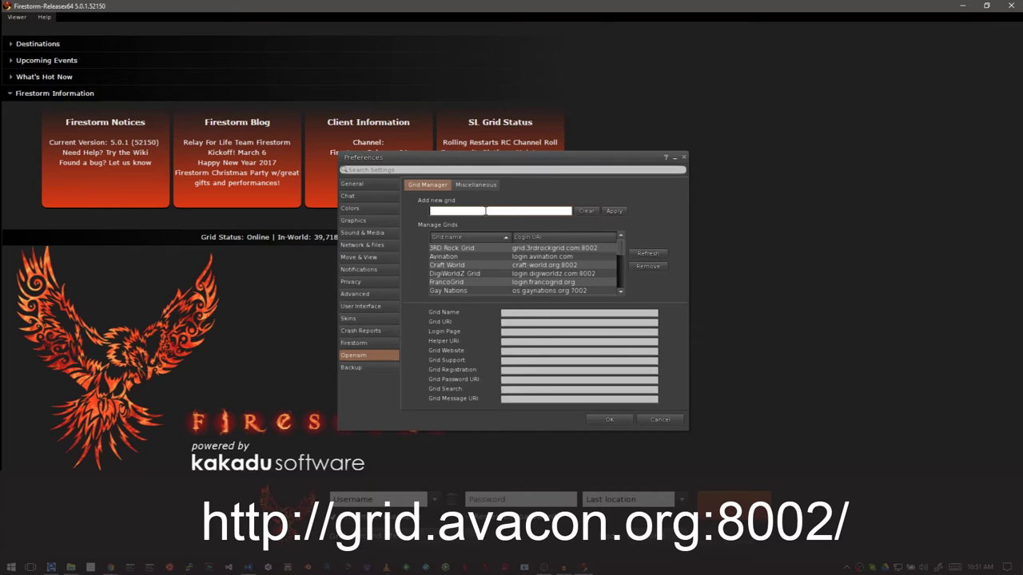
pyautogui.write('ht')
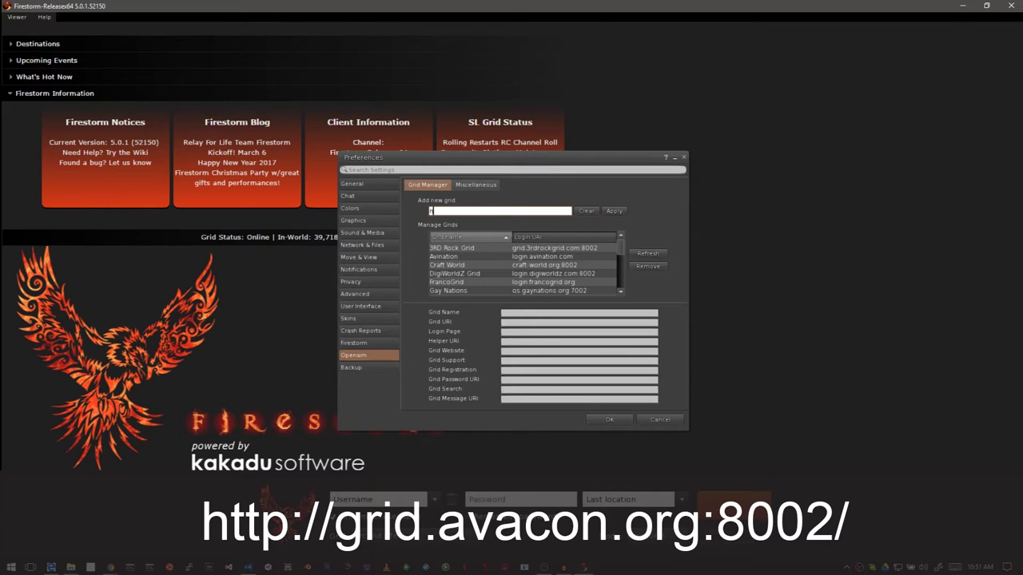
pyautogui.write('tp')
pyautogui.write(':')
pyautogui.write('//')
pyautogui.write('grid.')
pyautogui.write('avacon')
pyautogui.write('.org')
pyautogui.write(':80')
pyautogui.write('02')
pyautogui.write('/')
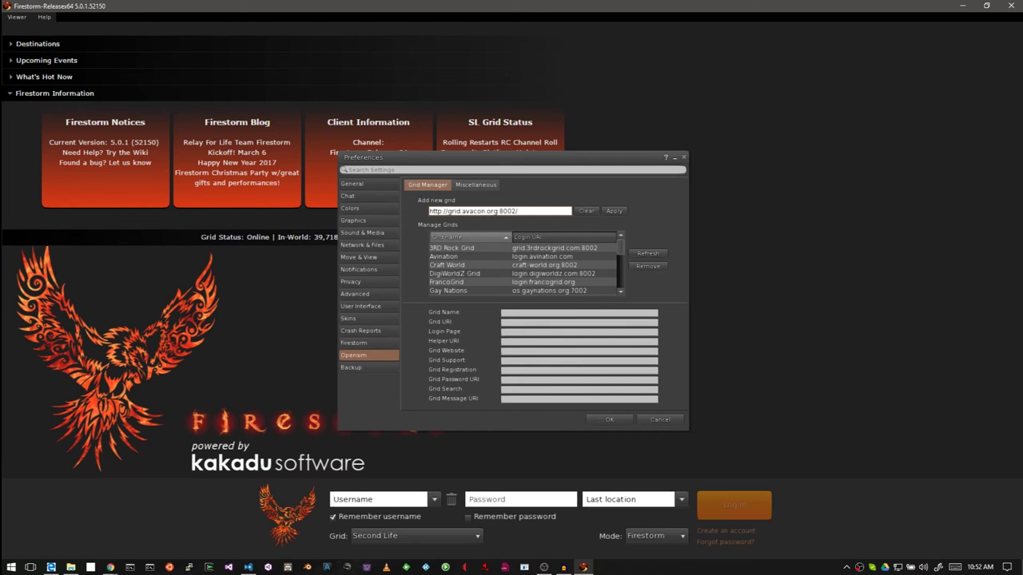
pyautogui.click(617, 210)
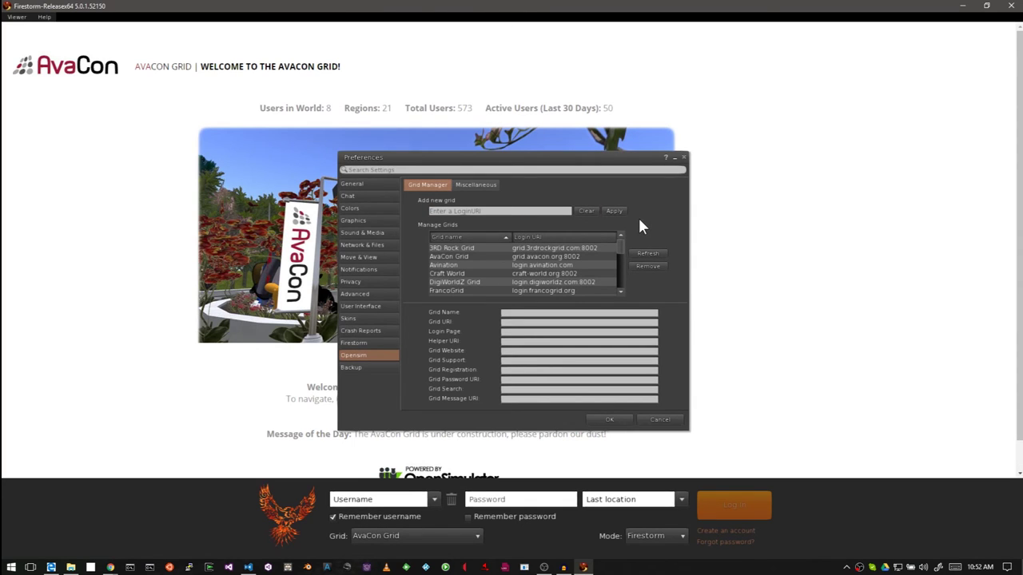
pyautogui.click(606, 423)
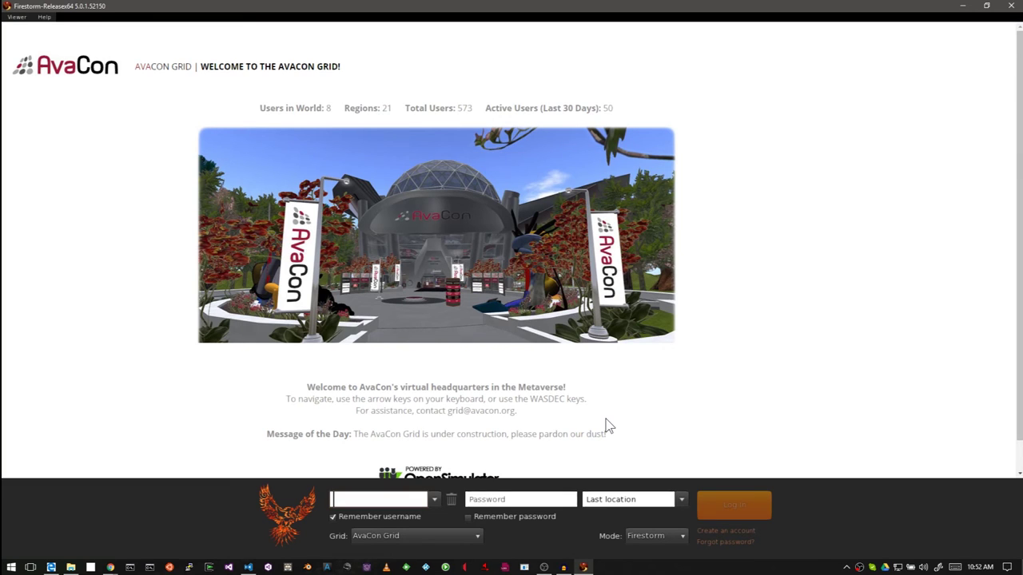